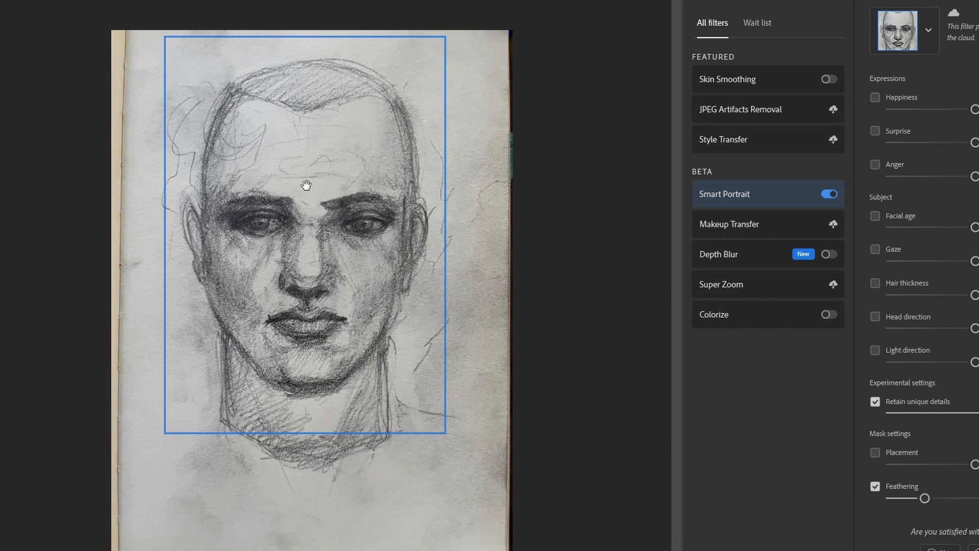
Apply the Smart Portrait Anger adjustment to the pencil-sketch face.
click(875, 164)
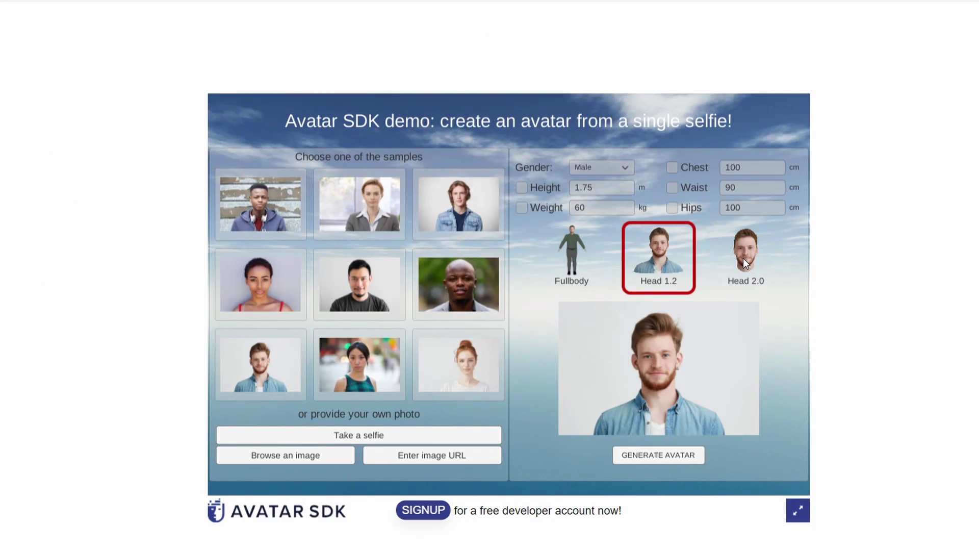
Upload the pencil sketch as a Head 2.0 avatar, then download and save the model zip.
click(746, 252)
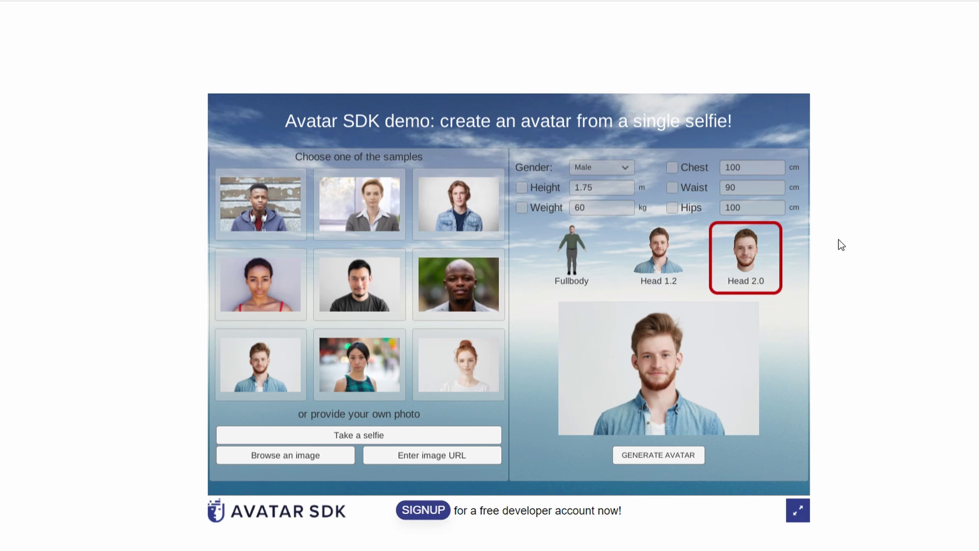
click(286, 455)
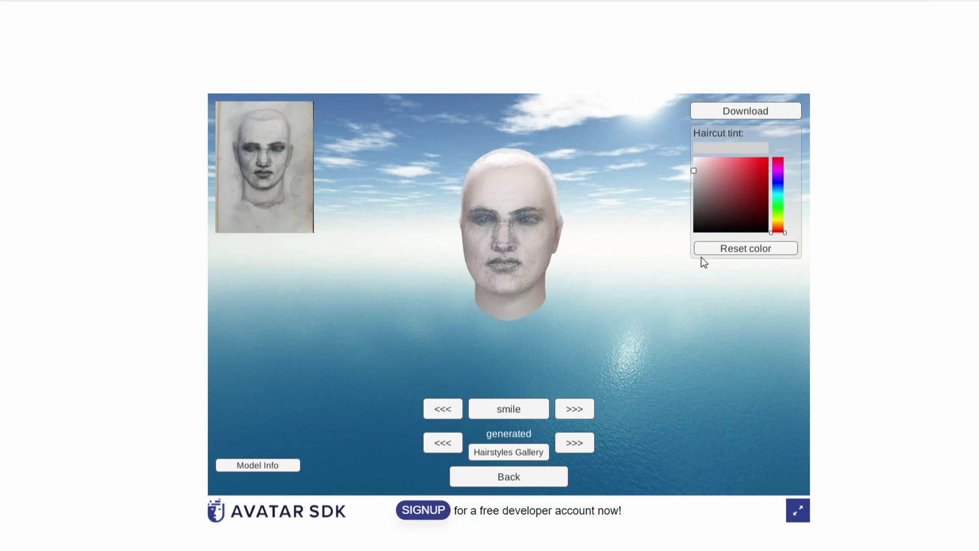
click(442, 408)
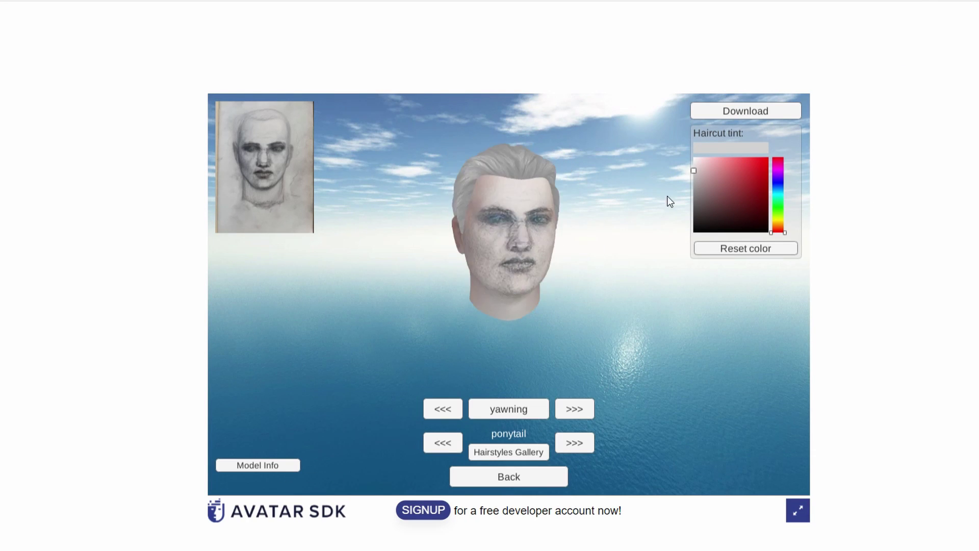
click(746, 111)
click(623, 204)
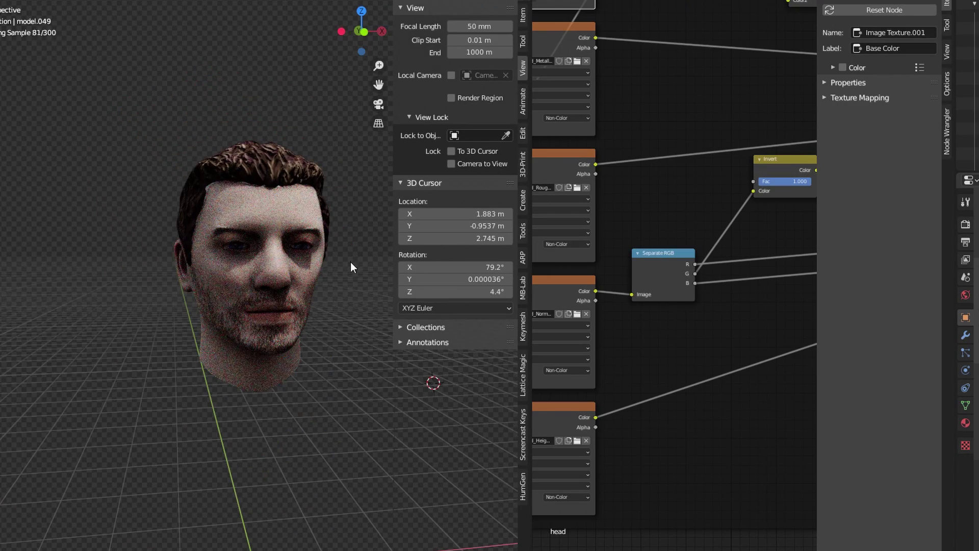
middle_drag(348, 259, 242, 222)
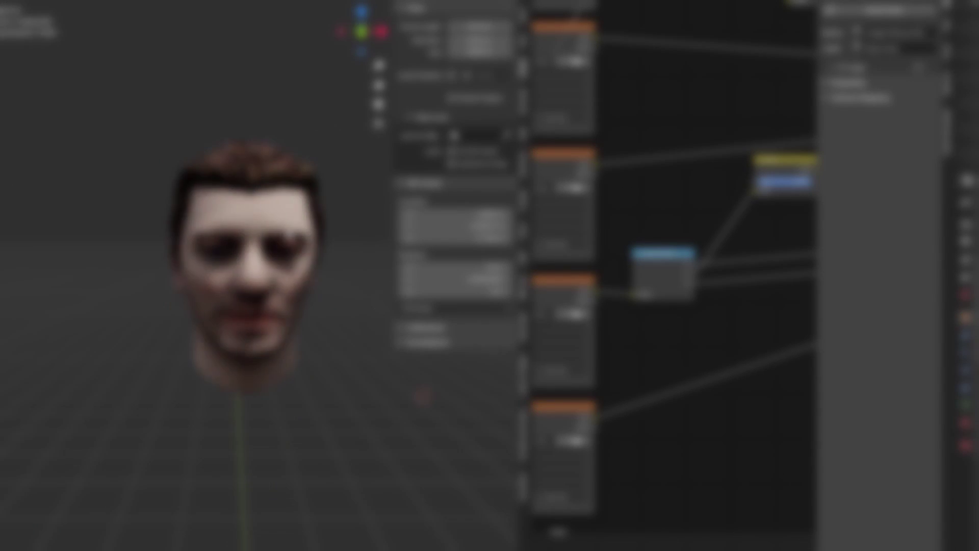
middle_drag(286, 237, 255, 261)
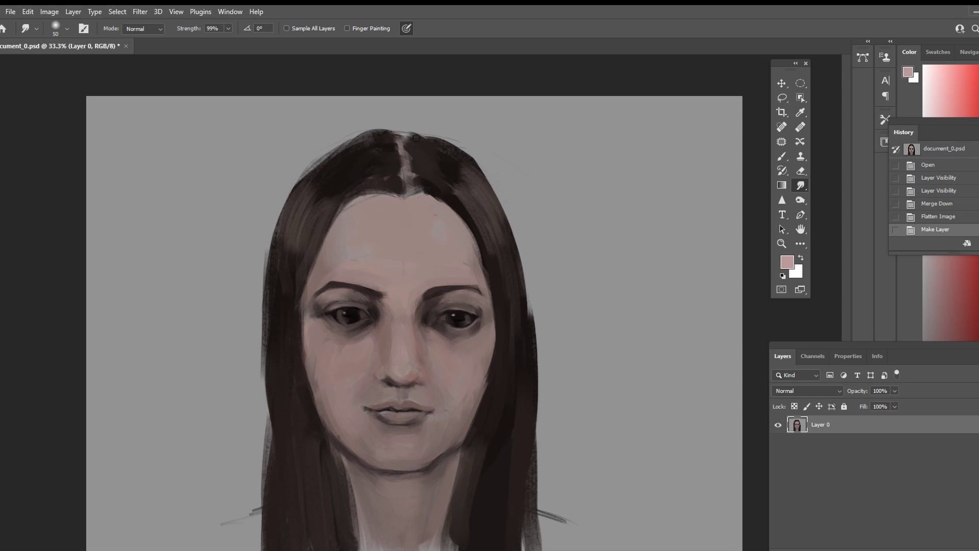
Open Neural Filters from the Filter menu and switch on Smart Portrait.
click(143, 12)
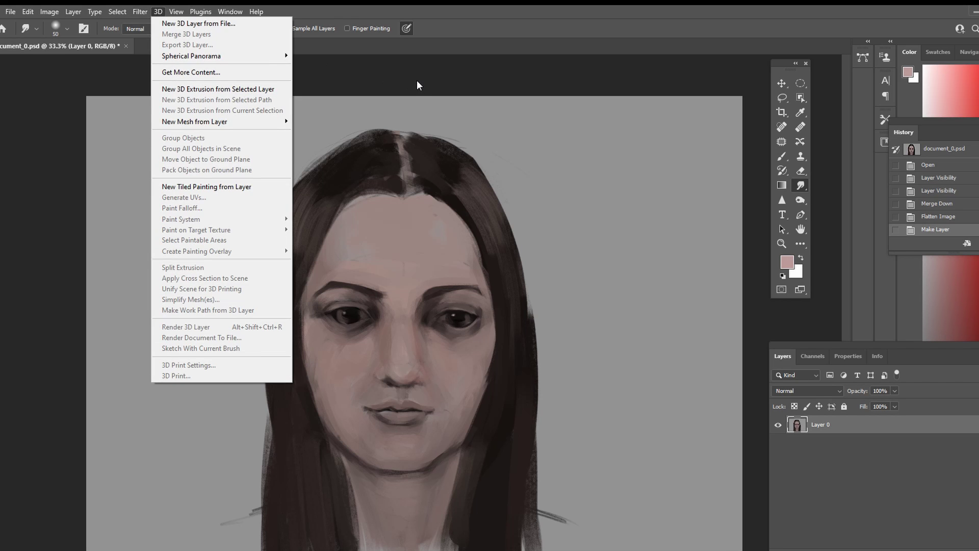
click(408, 81)
click(138, 12)
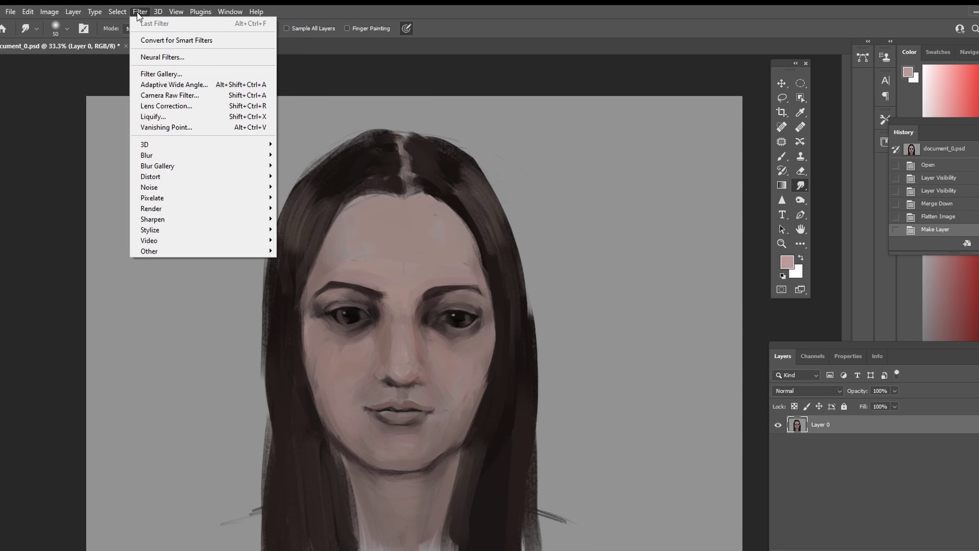
click(162, 57)
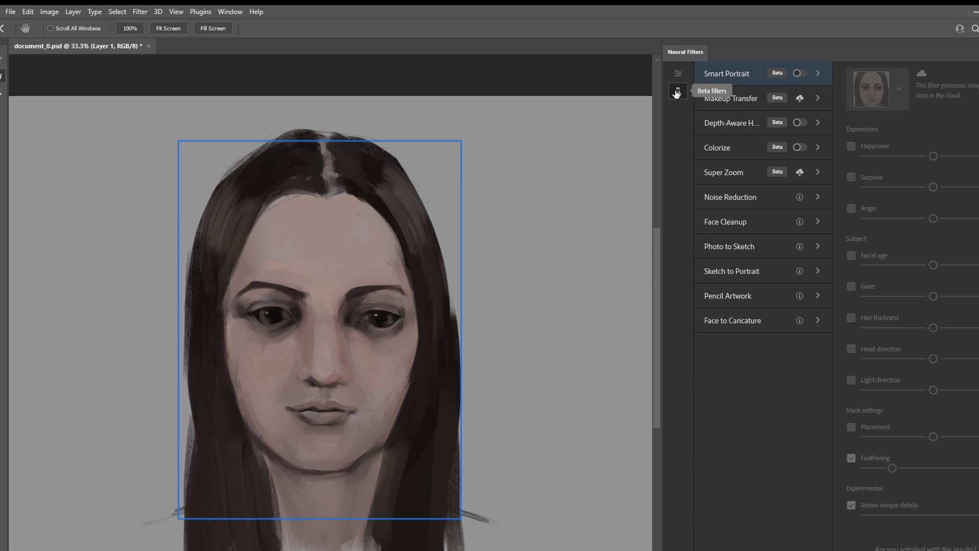
click(799, 73)
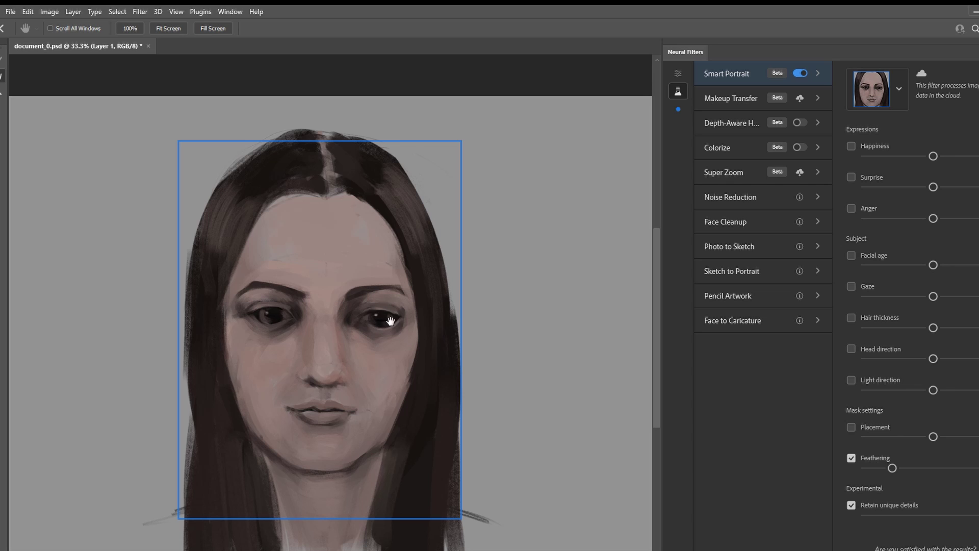
Lower facial age, enable gaze, slightly reduce happiness and turn the head direction.
click(933, 265)
drag(934, 267, 914, 266)
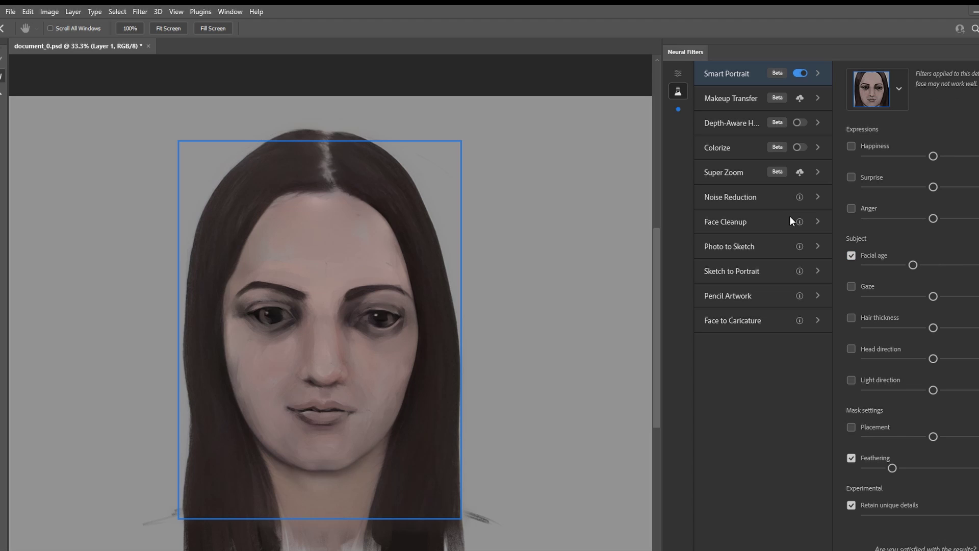
click(852, 286)
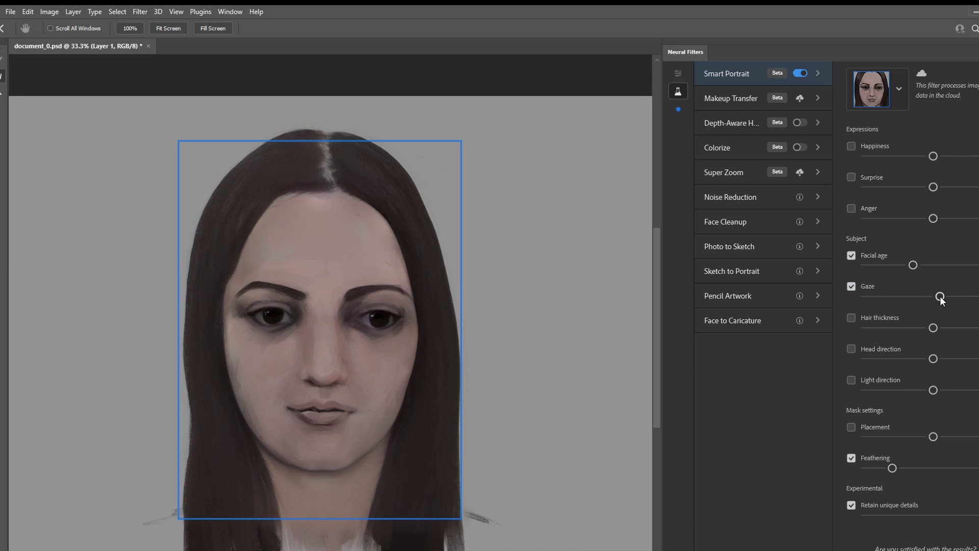
click(851, 146)
mouse_move(933, 156)
mouse_down()
mouse_move(942, 156)
mouse_move(927, 156)
mouse_up()
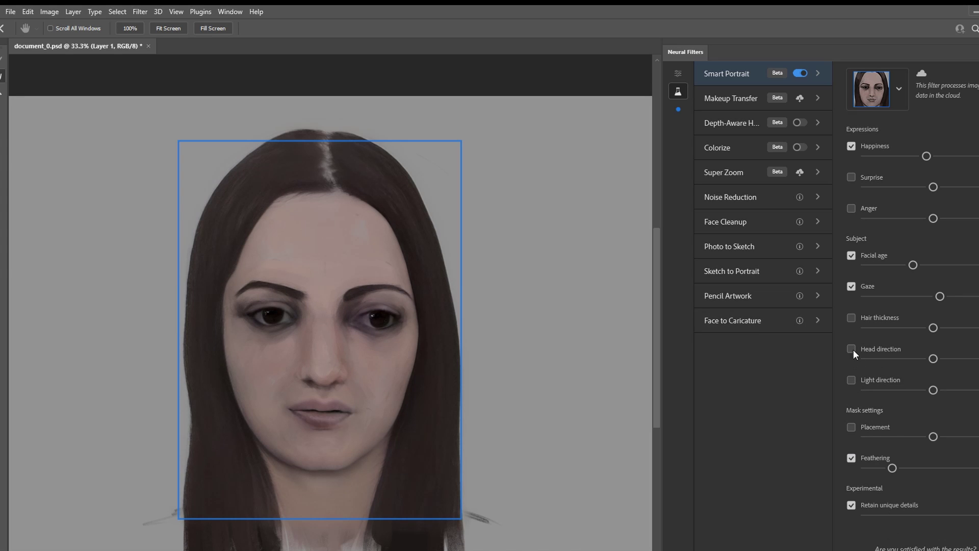
drag(934, 359, 927, 361)
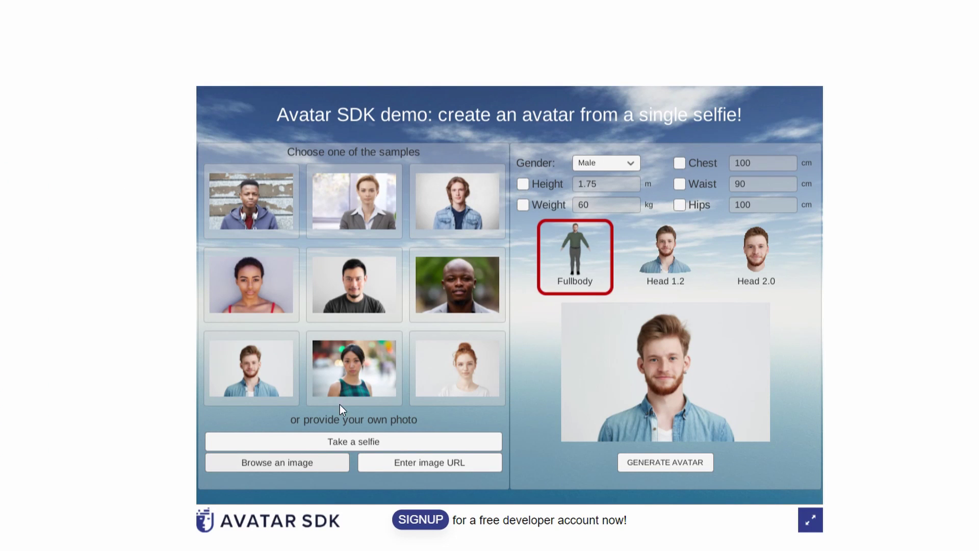
Upload the edited portrait to build the woman's head and rotate it to her profile.
click(300, 461)
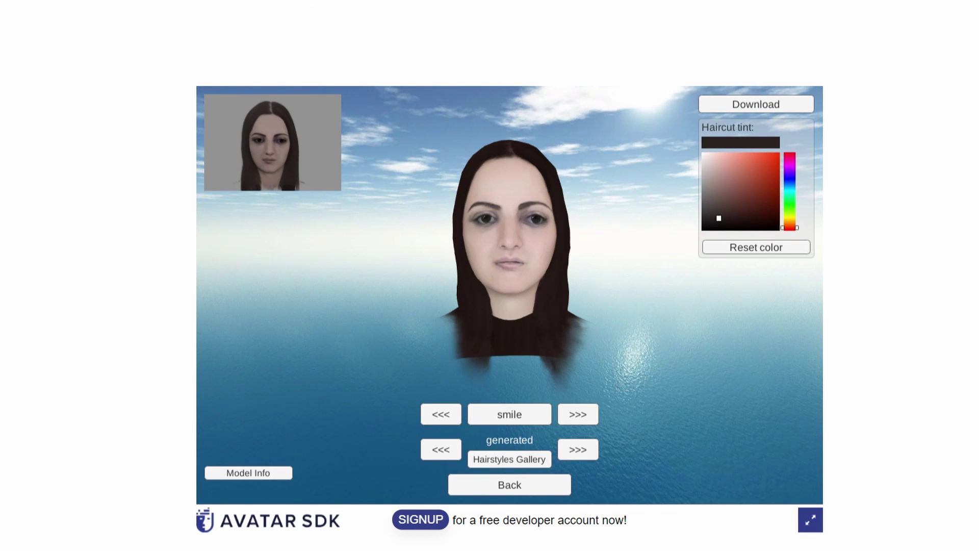
drag(614, 242, 606, 290)
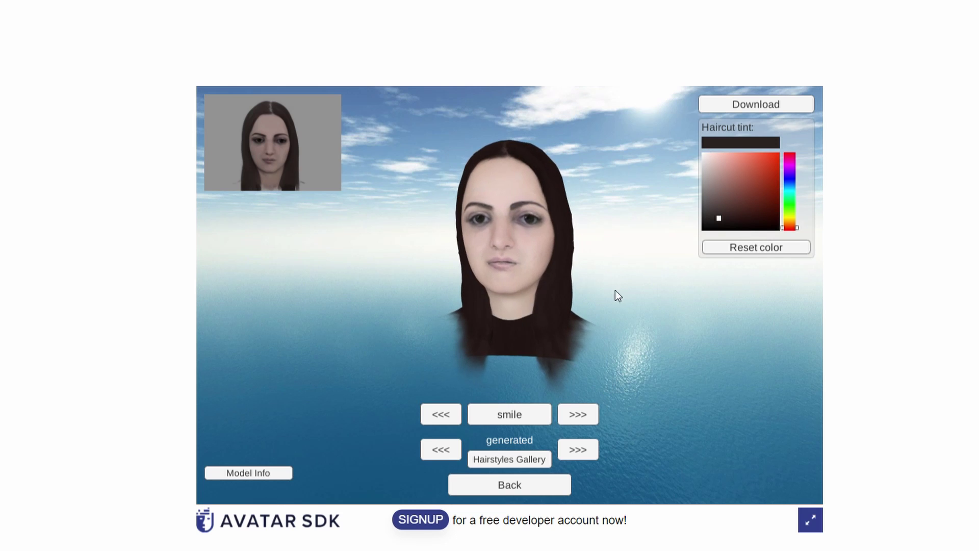
Step through expressions up to puff and switch the haircut to cuckoo_nest.
click(583, 415)
click(583, 415)
click(583, 415)
click(439, 450)
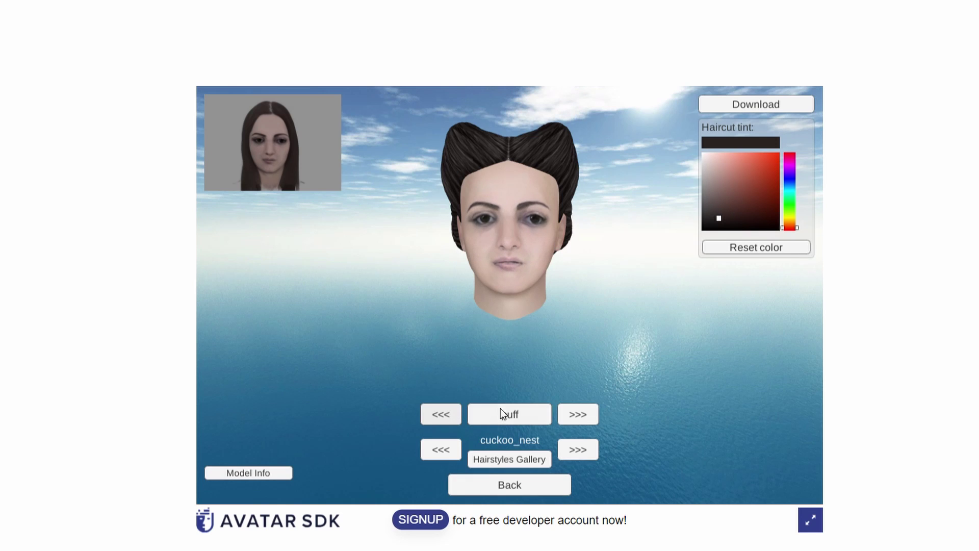
Preview yawning, fear, smile, blink and puff expressions, then request the model download.
click(576, 414)
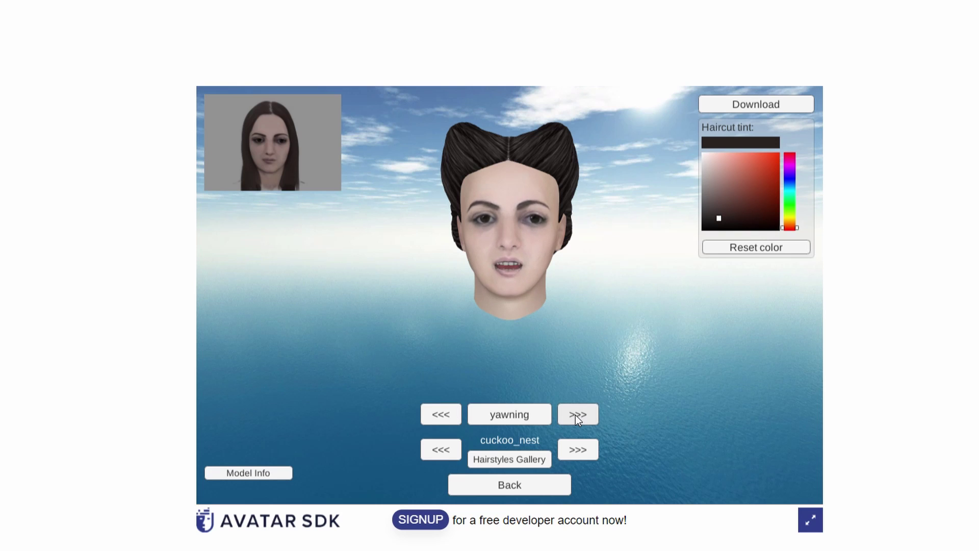
click(575, 415)
click(573, 416)
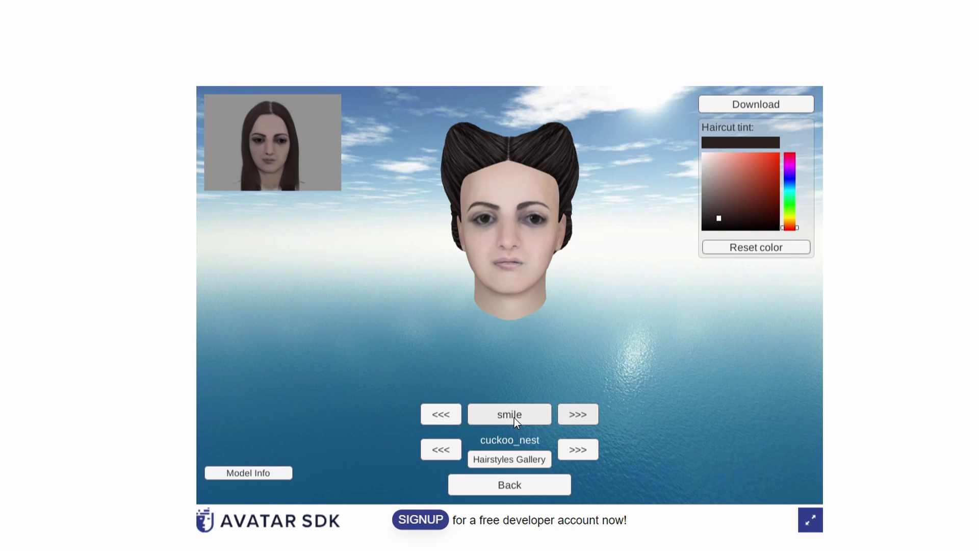
click(587, 410)
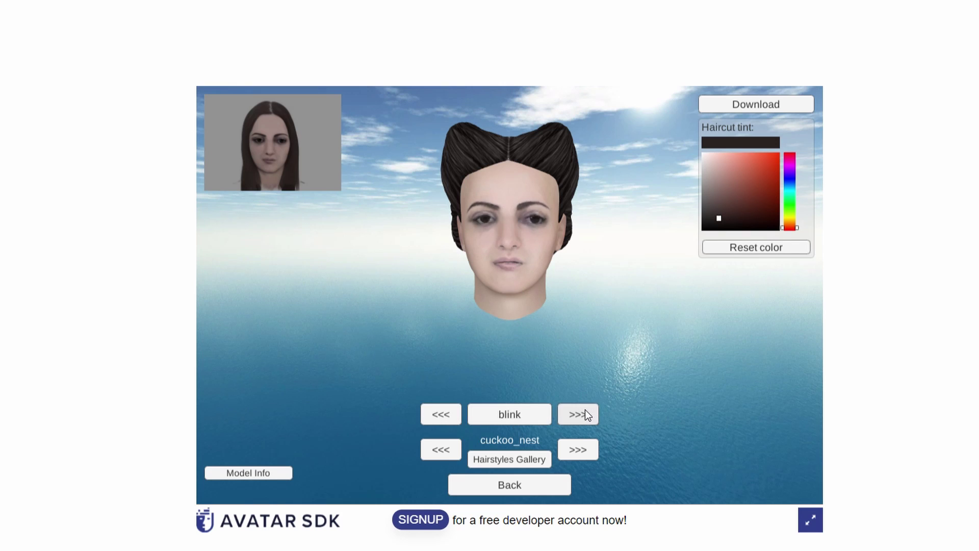
click(586, 410)
click(586, 411)
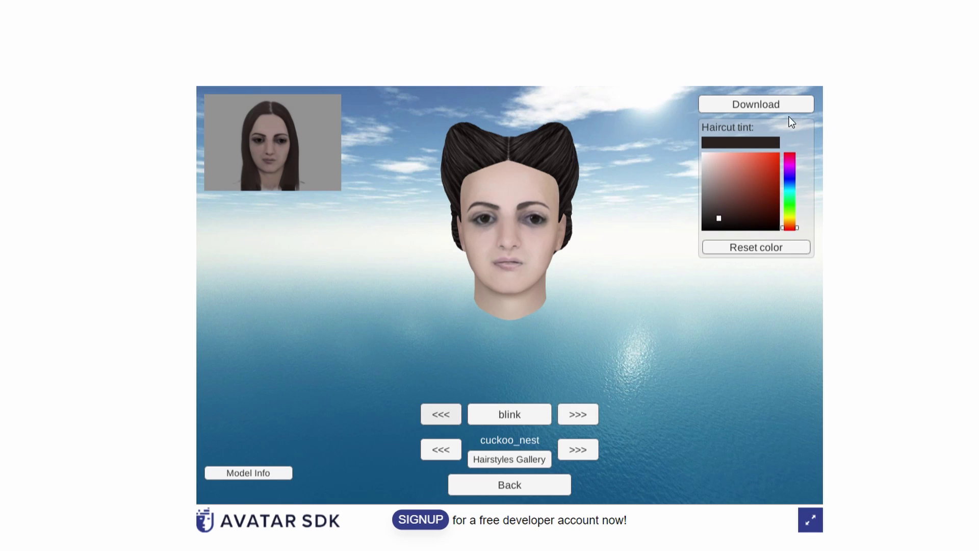
click(776, 105)
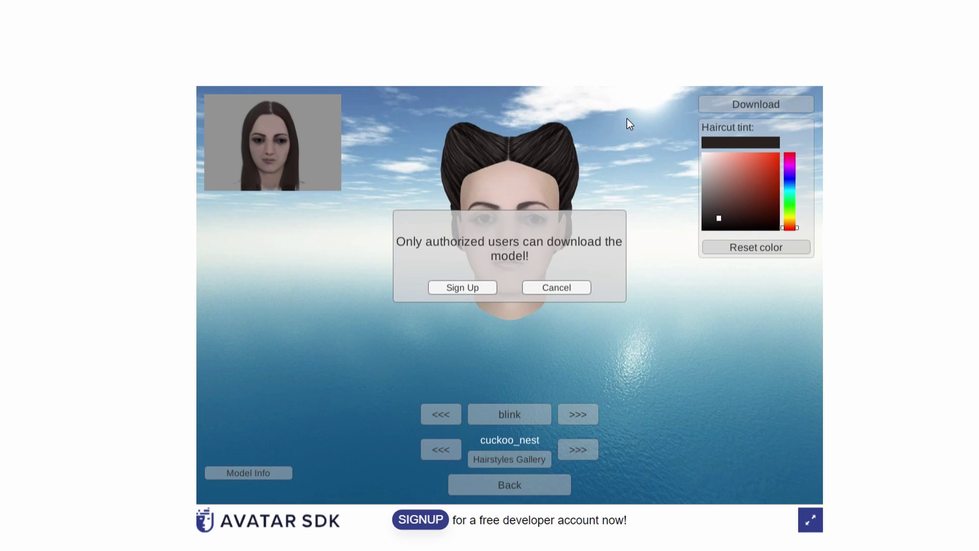
Go to sign-up for the download and save the model zip in Documents > Blender_Docs > La Vengadora.
click(463, 287)
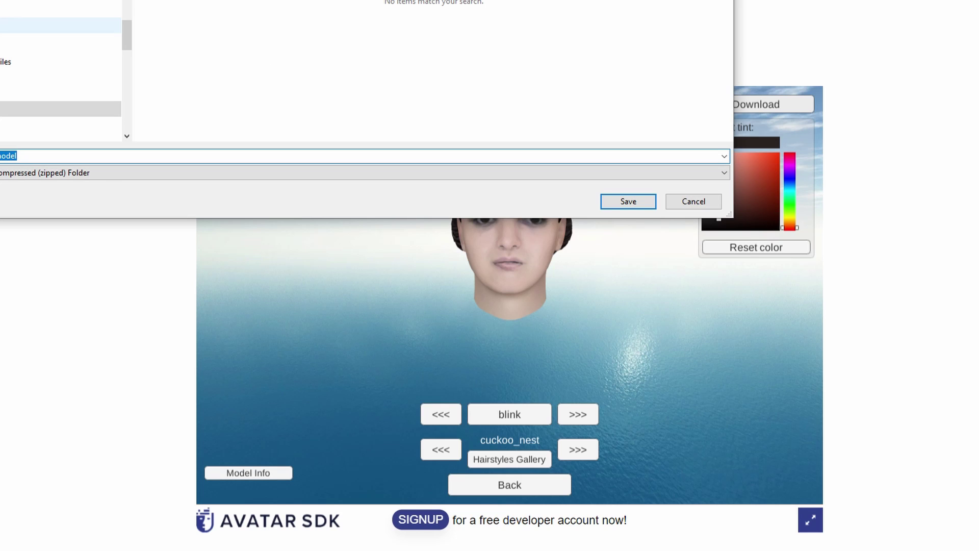
scroll(10, 52, up, 1)
click(9, 28)
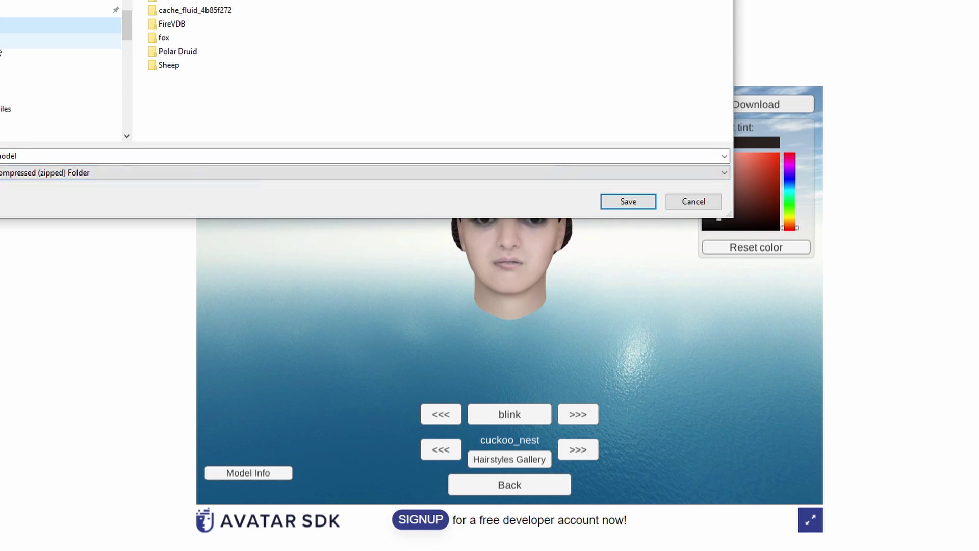
scroll(12, 70, up, 2)
click(17, 47)
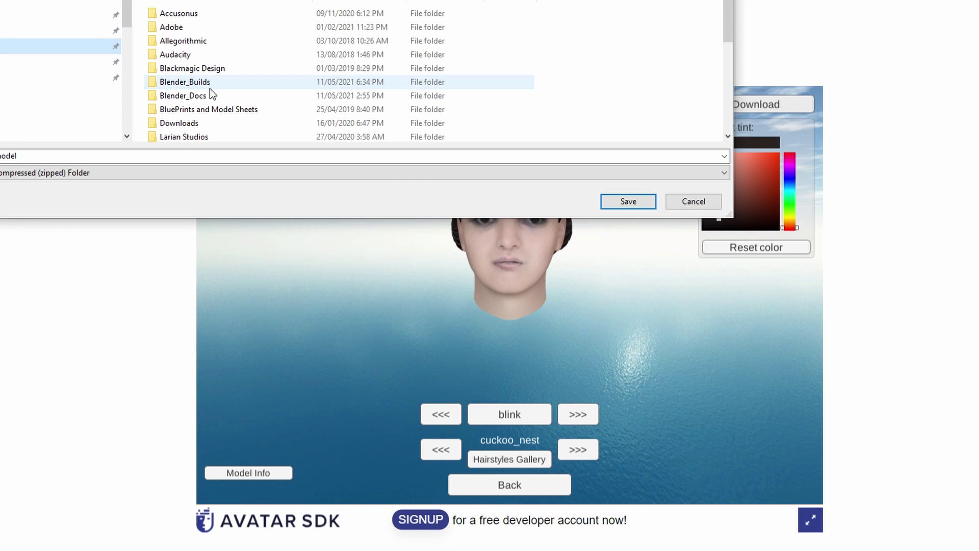
click(213, 95)
double_click(213, 94)
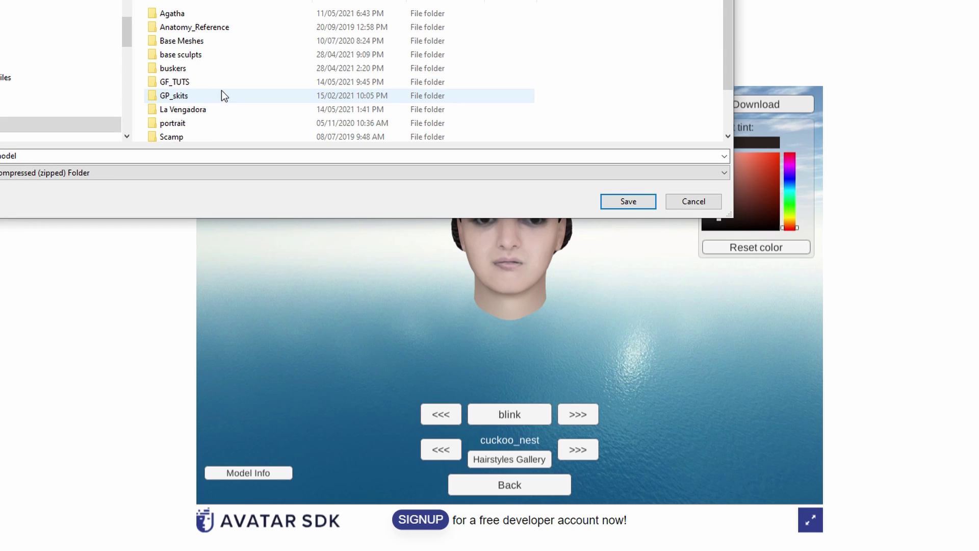
click(221, 110)
double_click(221, 110)
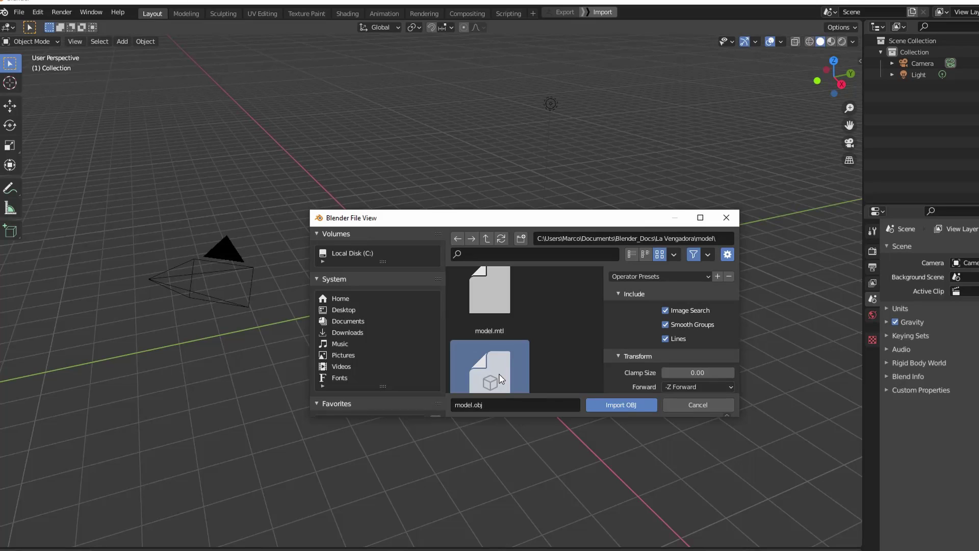
Import model.obj, frame the head in a front view and select it.
click(627, 405)
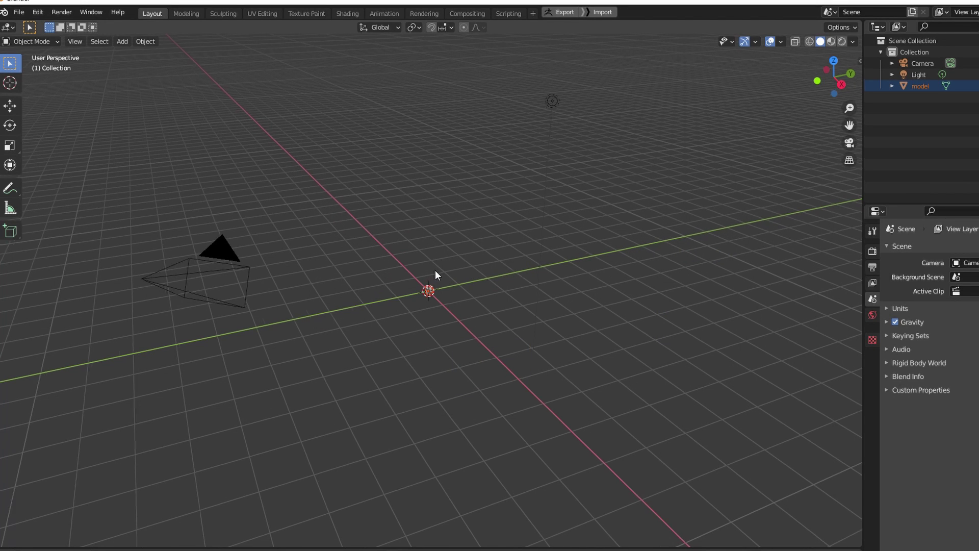
key(KP_Decimal)
middle_drag(436, 271, 420, 259)
click(420, 259)
Switch the head mesh into Edit Mode and call up the face operations.
key(ctrl+Tab)
click(503, 260)
middle_drag(610, 254, 543, 266)
scroll(437, 288, up, 3)
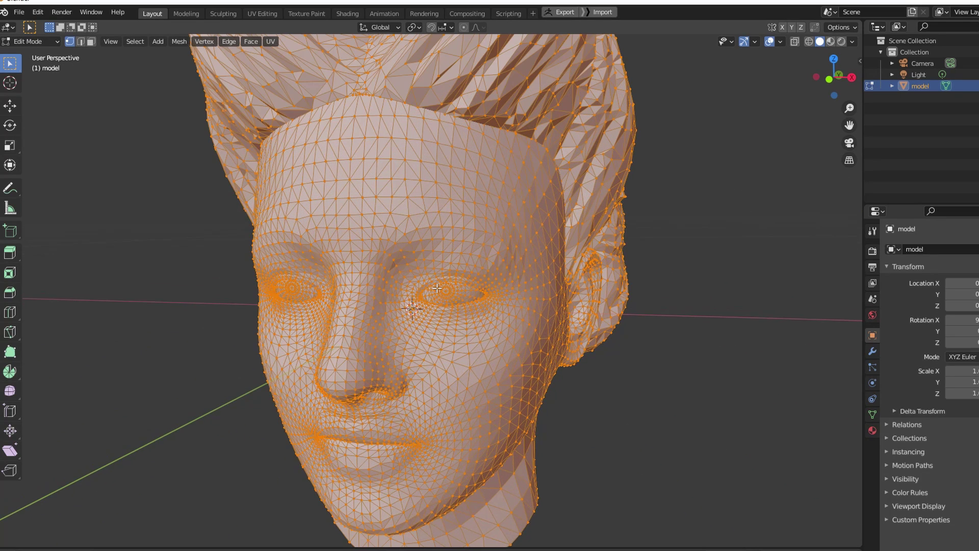
key(ctrl+f)
key(m)
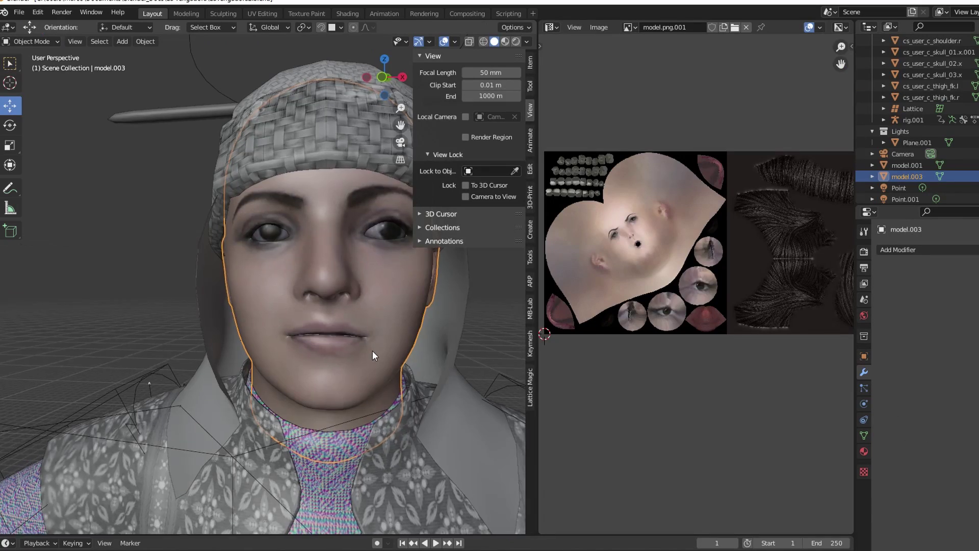
Select the eyes object model.001 and duplicate its material as material_0.002.
middle_drag(388, 356, 347, 360)
scroll(334, 289, up, 5)
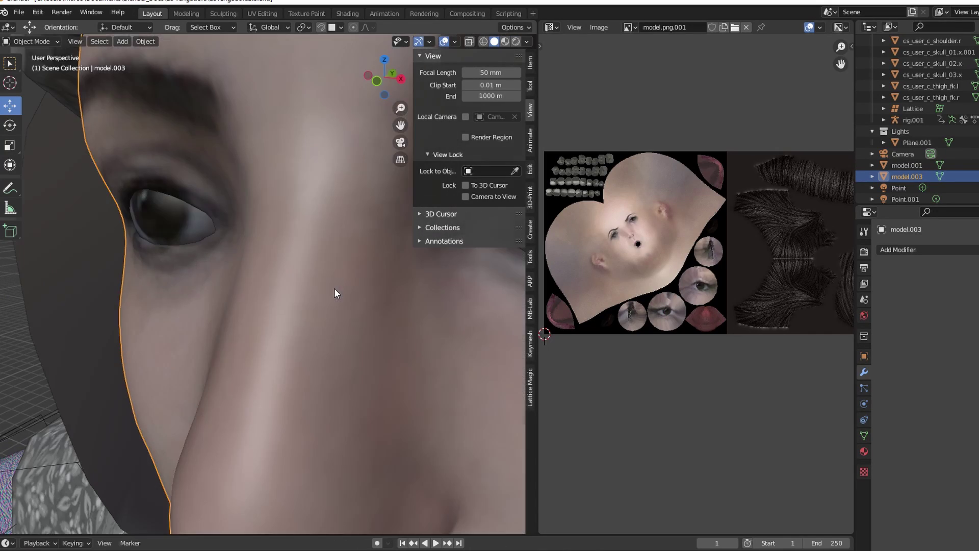
scroll(335, 289, down, 4)
click(359, 275)
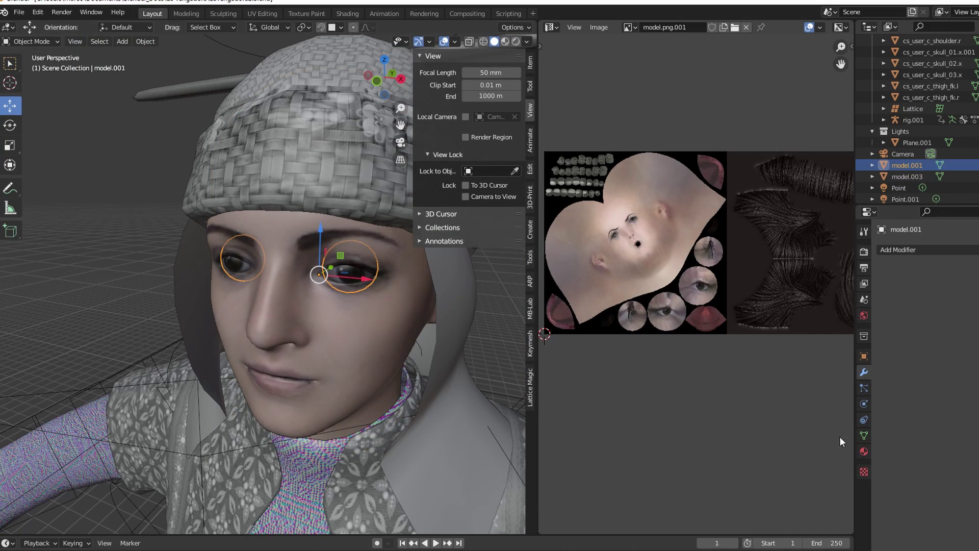
click(864, 452)
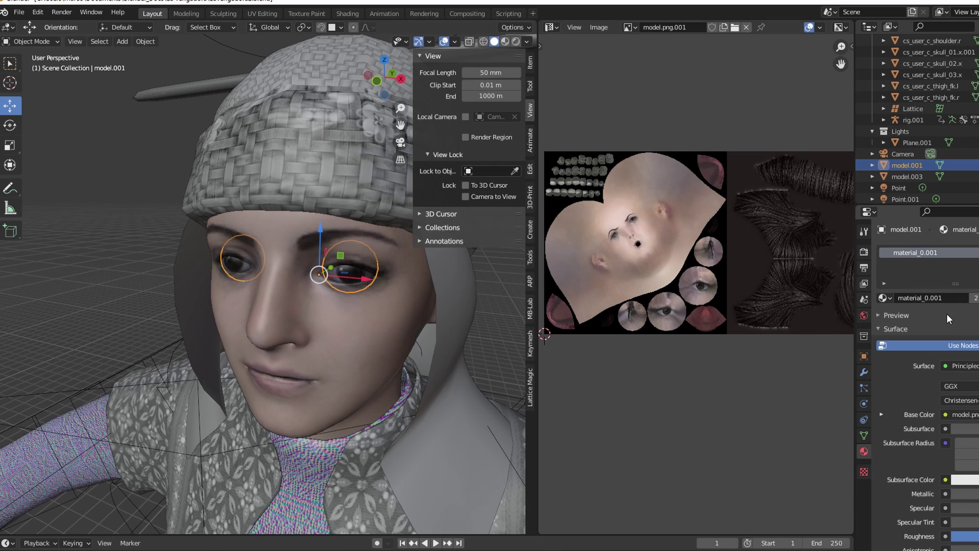
click(976, 299)
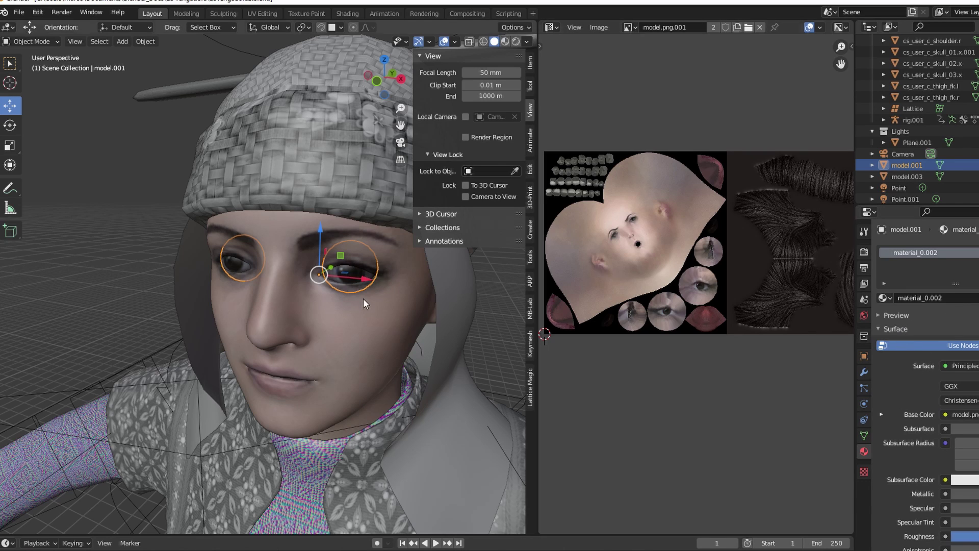
Select the face model.003 together with the eyes for export.
click(350, 336)
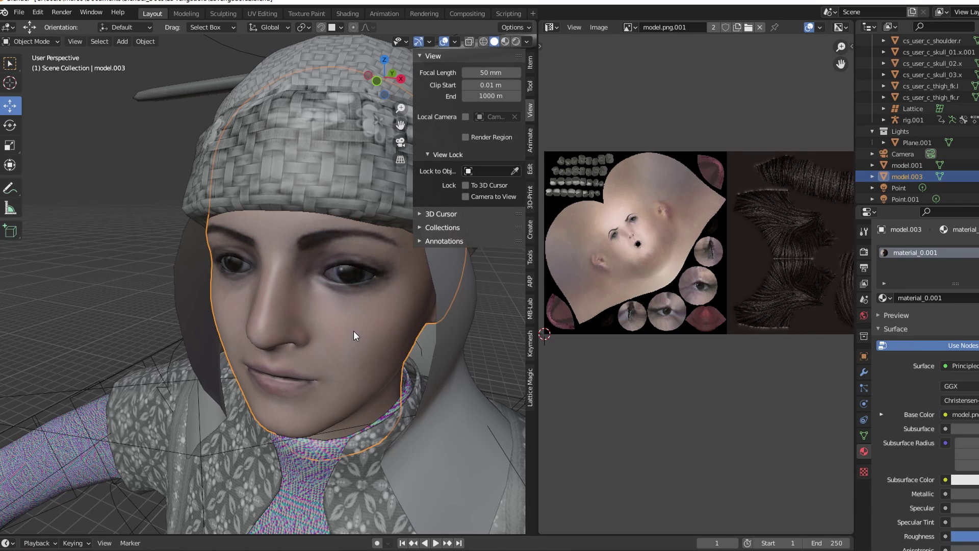
middle_drag(354, 331, 372, 308)
shift+click(374, 226)
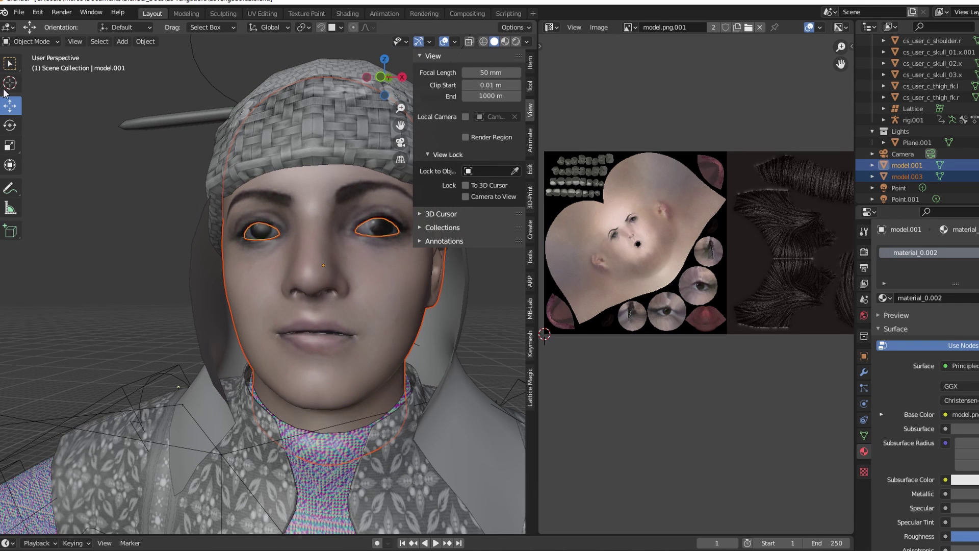
click(19, 12)
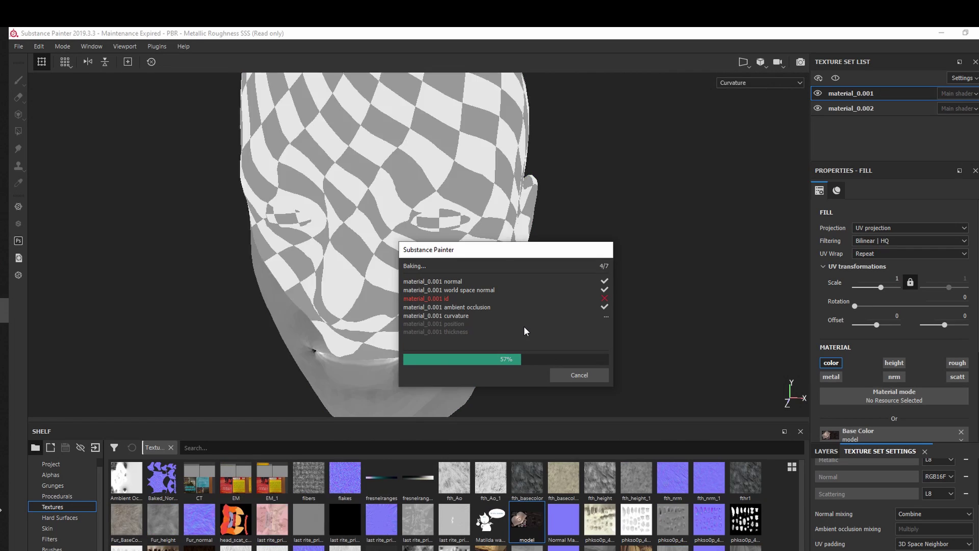
Close the finished bake report and rotate the head to inspect the baked maps.
click(571, 375)
scroll(729, 512, down, 5)
scroll(555, 333, down, 3)
mouse_move(555, 333)
alt+mouse_down()
mouse_move(505, 347)
mouse_move(312, 537)
mouse_move(877, 492)
alt+mouse_up()
alt+drag(946, 507, 605, 289)
Add Fill layer 2 above Fill layer 1, whitening the head.
click(889, 526)
click(929, 468)
alt+drag(489, 286, 889, 487)
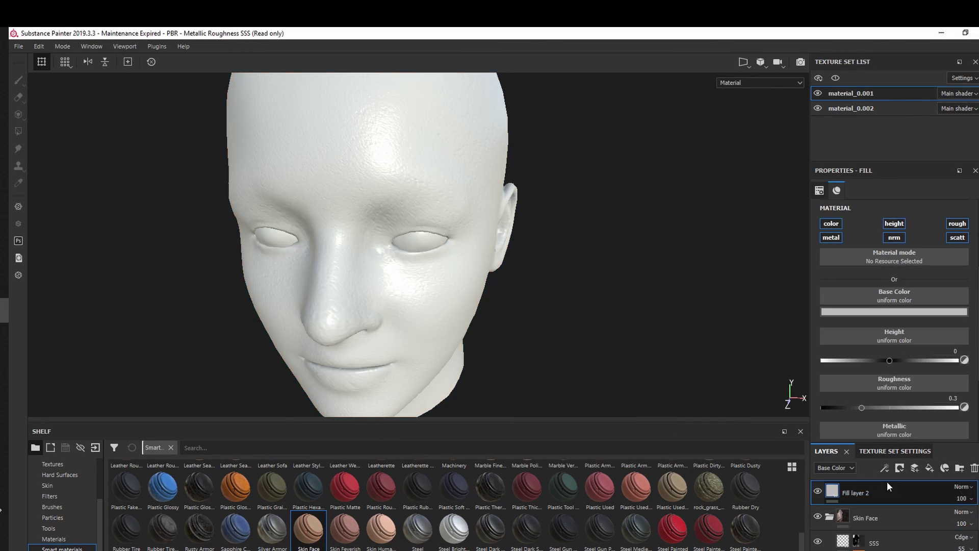
Add a black mask to Fill layer 2 and paint face detail on it with a brush.
click(900, 468)
click(52, 506)
key(1)
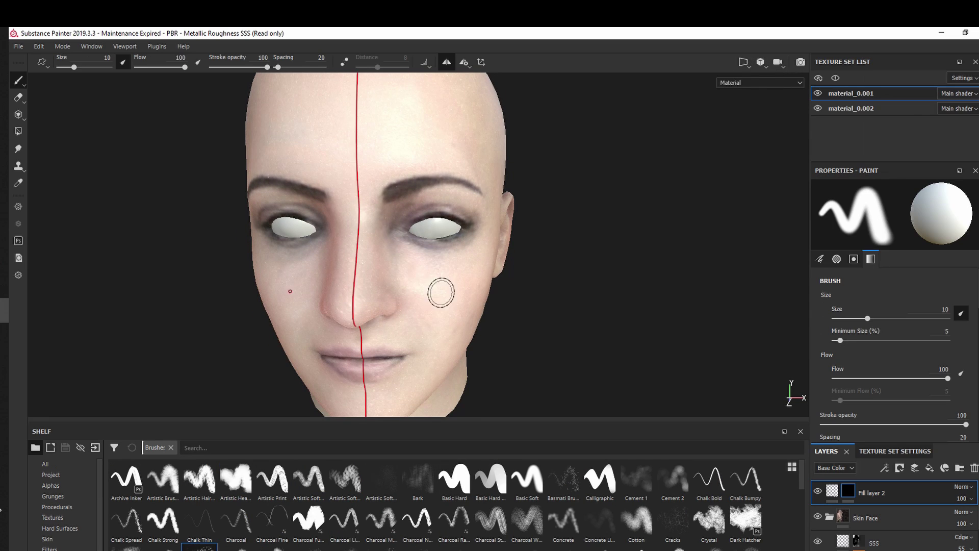
mouse_move(441, 293)
alt+mouse_down()
mouse_move(444, 315)
mouse_move(491, 243)
alt+mouse_up()
scroll(428, 289, up, 5)
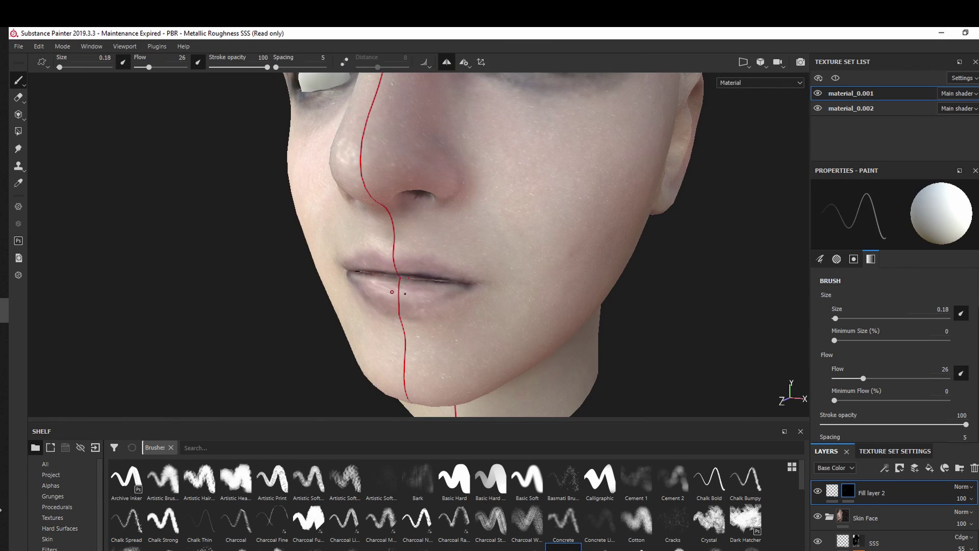
scroll(392, 292, down, 4)
scroll(438, 230, up, 5)
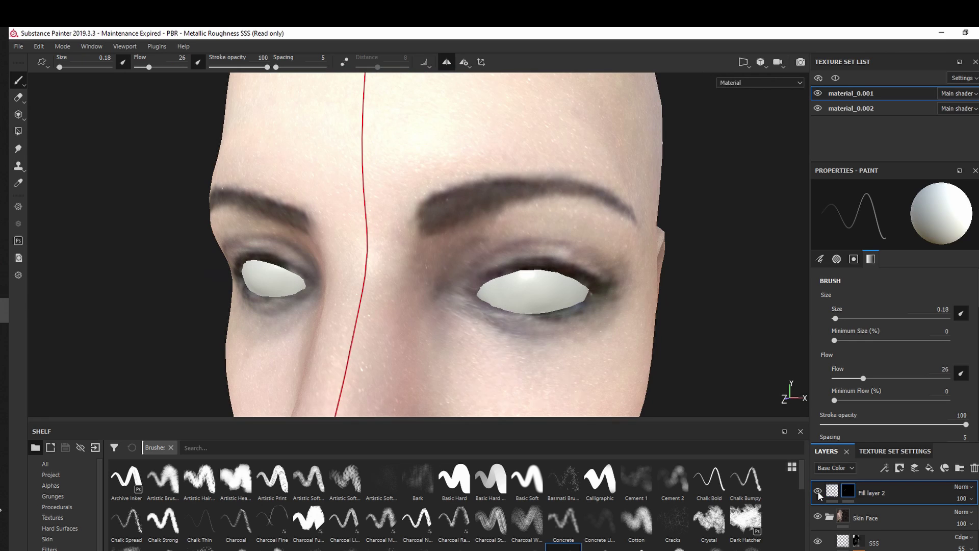
Duplicate Fill layer 2 and bring the head back to a front view.
key(ctrl+d)
scroll(286, 192, down, 5)
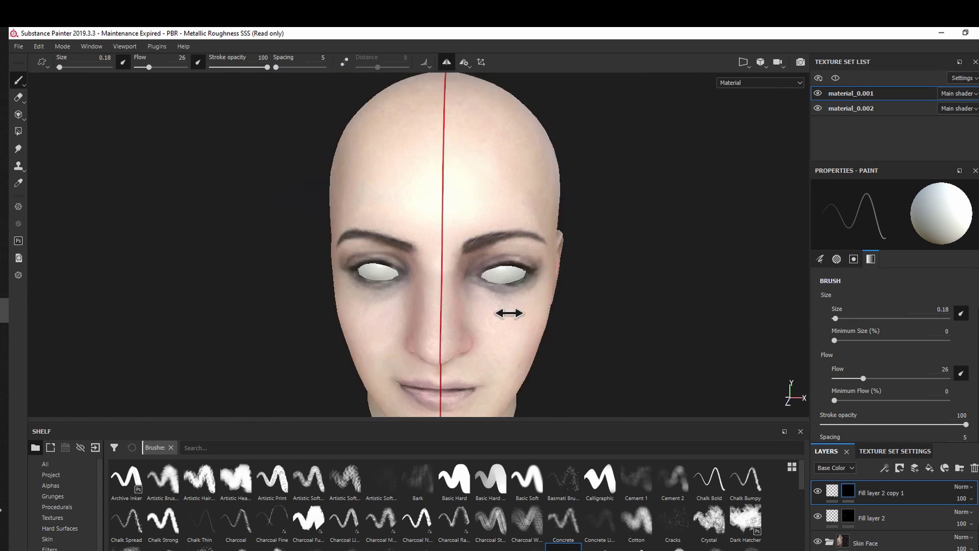
alt+drag(479, 311, 511, 306)
scroll(510, 306, up, 4)
scroll(645, 341, down, 4)
Export the painted face textures, then view material_0.001's nodes in Blender's Shader Editor.
click(18, 46)
click(76, 253)
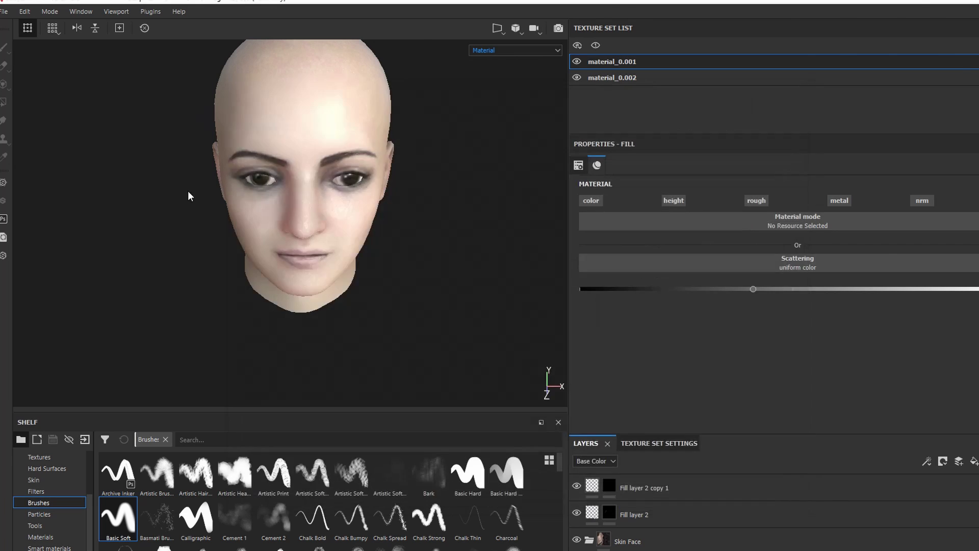
click(553, 27)
click(582, 147)
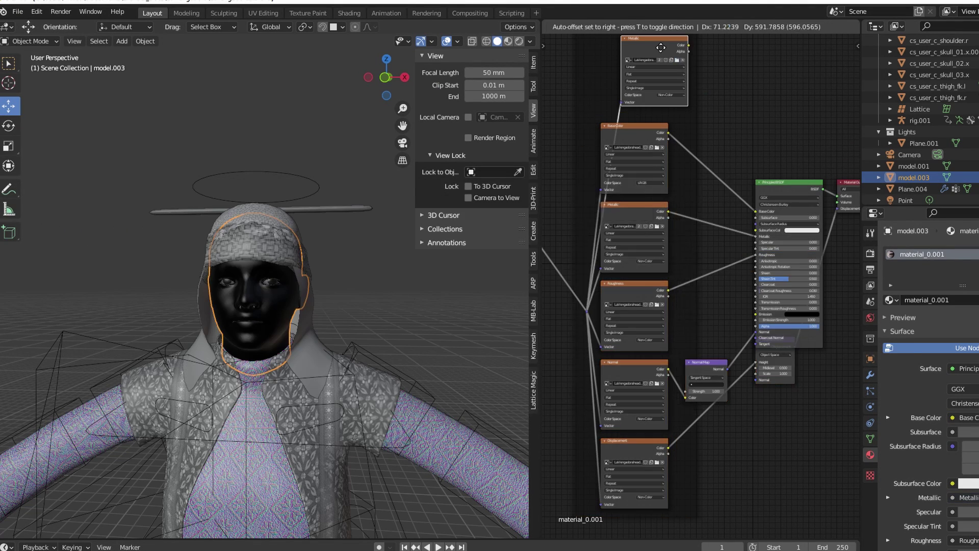